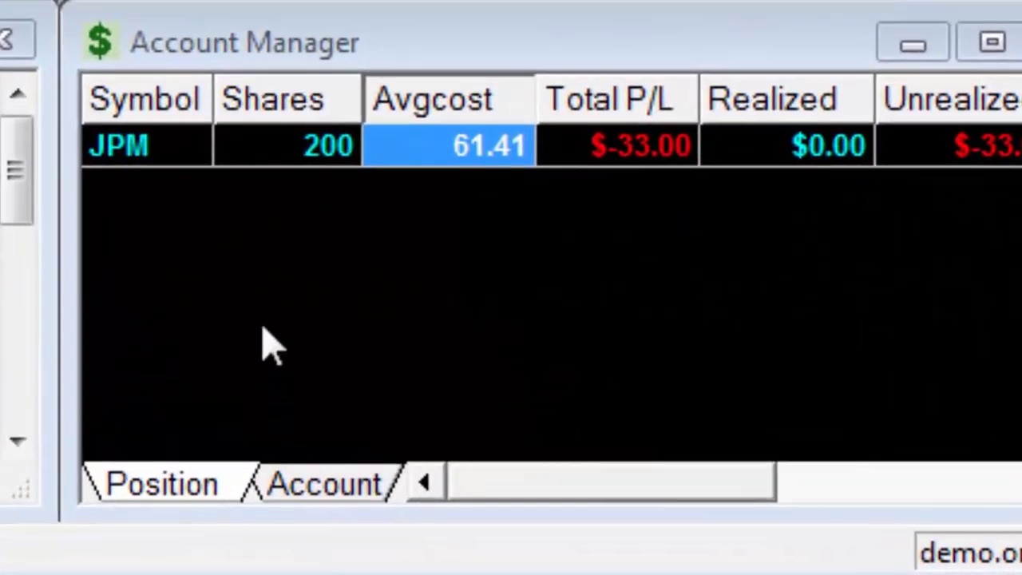
Step: Review the existing JPM position: 200 shares at a 61.41 average cost
{"action": "left_click", "coordinate": [251, 147]}
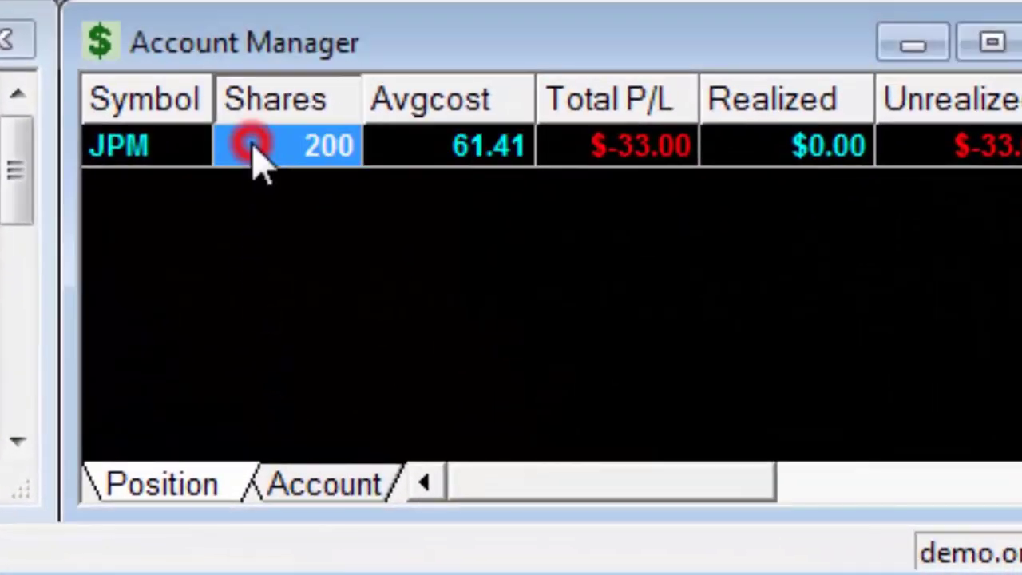
{"action": "left_click", "coordinate": [165, 154]}
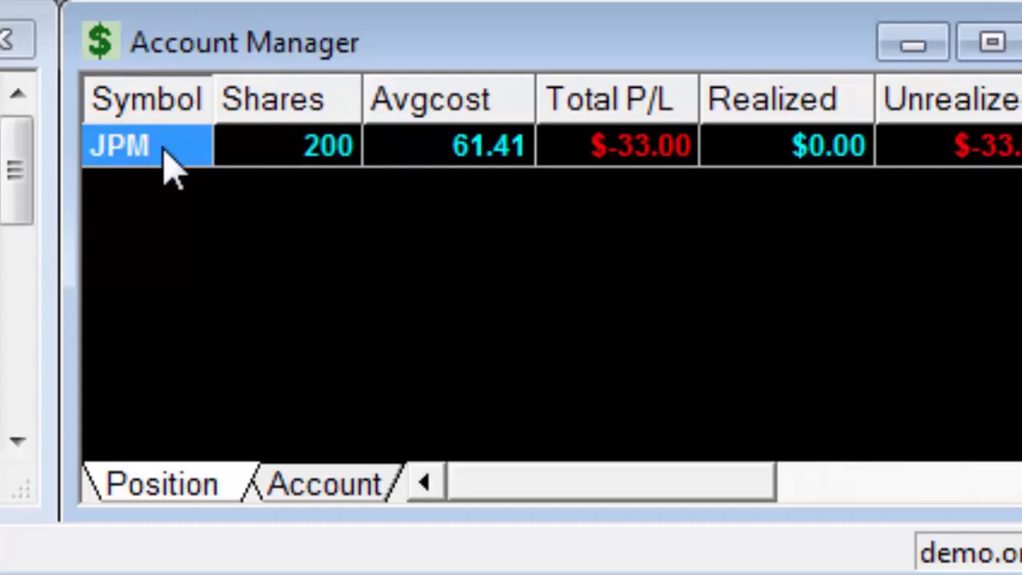
{"action": "left_click", "coordinate": [403, 163]}
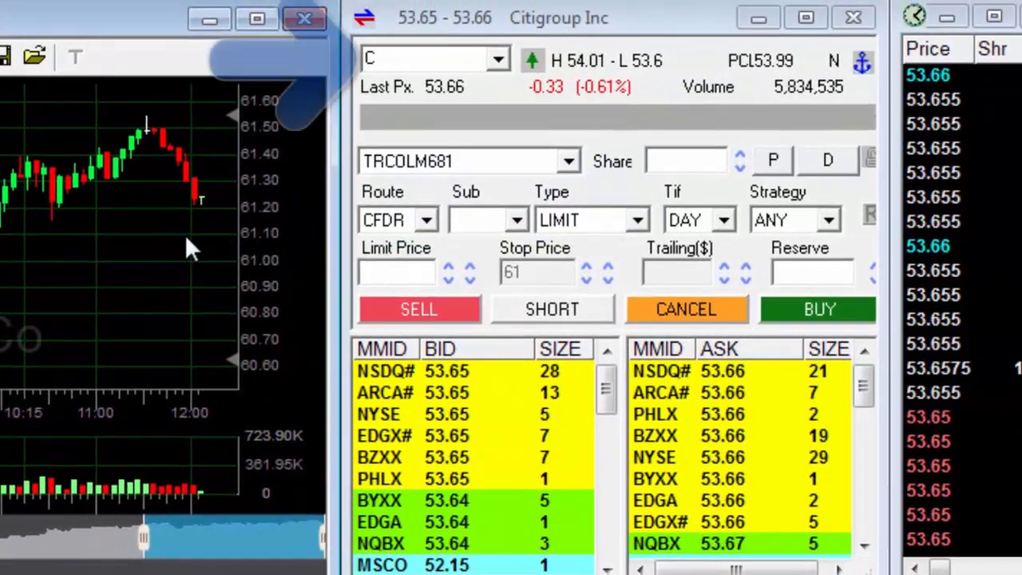
Step: Replace symbol C with JPM in the montage to load its quotes
{"action": "left_click", "coordinate": [400, 61]}
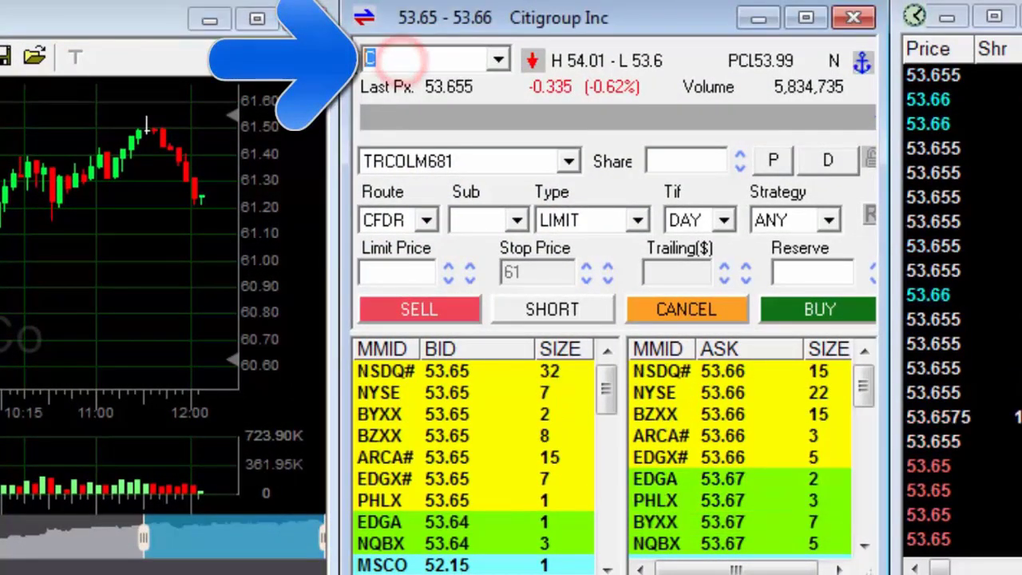
{"action": "type", "text": "JPM"}
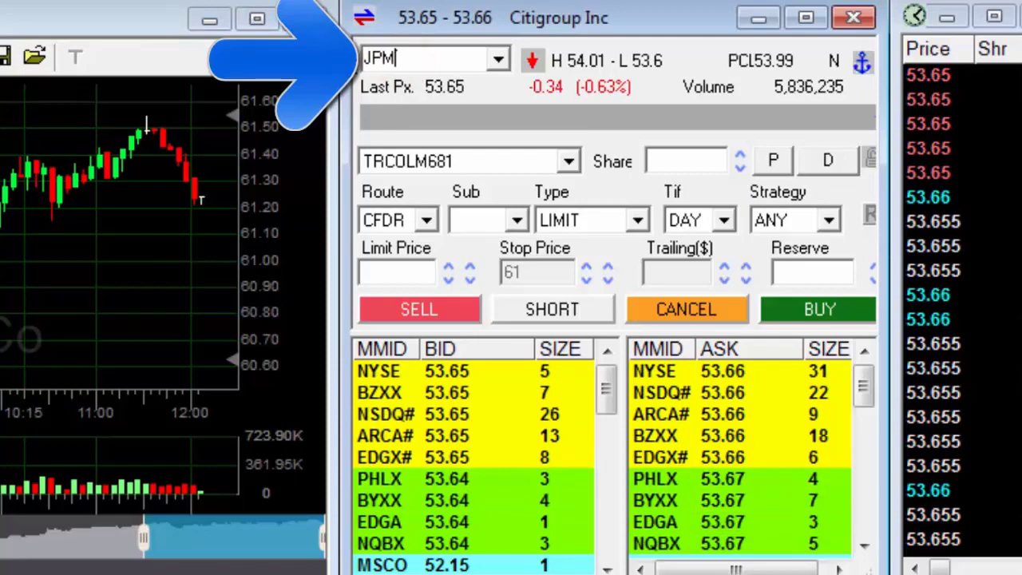
{"action": "key", "text": "Return"}
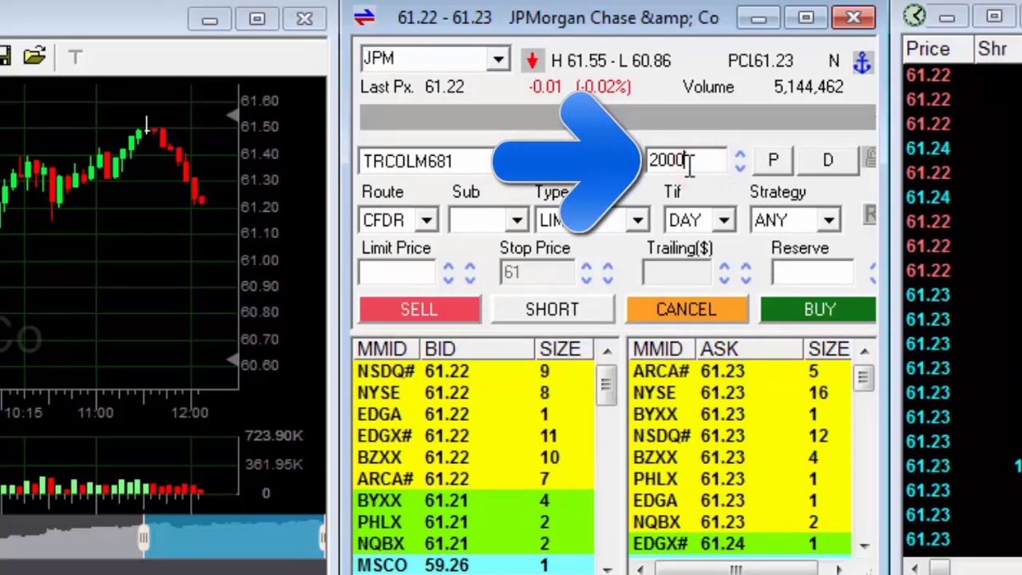
Step: Set the JPM order quantity to 200 shares
{"action": "left_click_drag", "start_coordinate": [694, 161], "coordinate": [672, 160]}
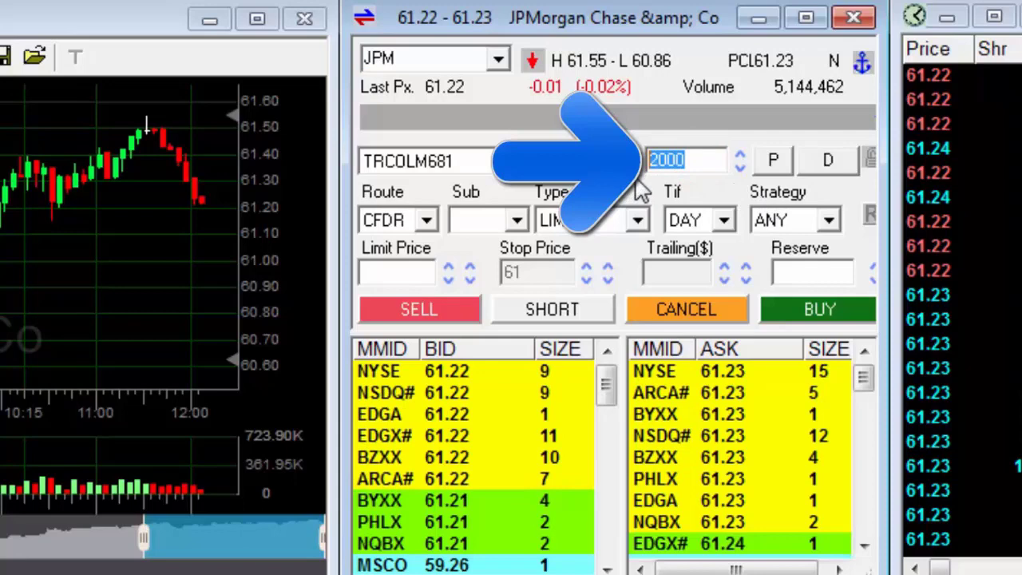
{"action": "left_click", "coordinate": [776, 163]}
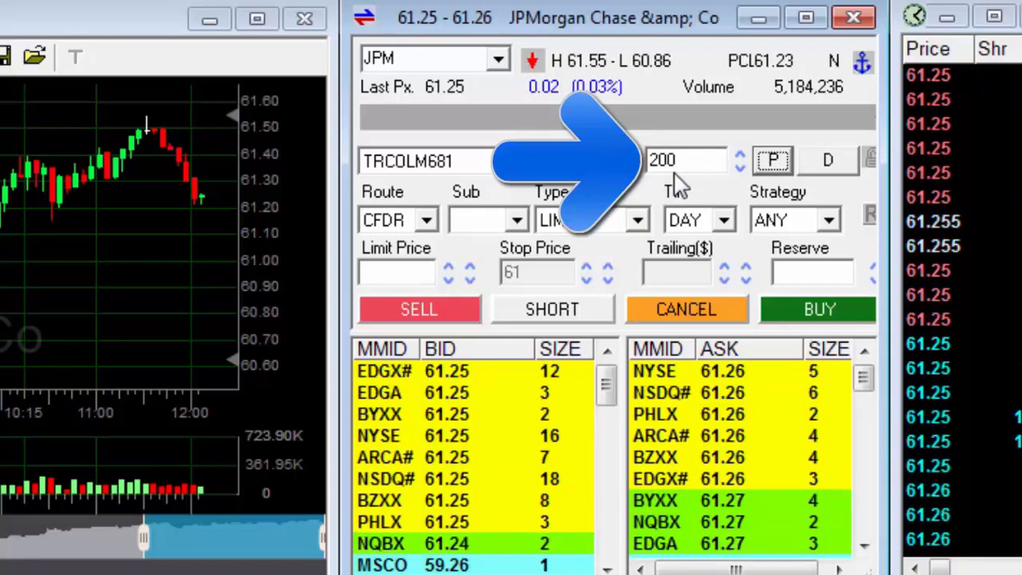
{"action": "left_click", "coordinate": [739, 169]}
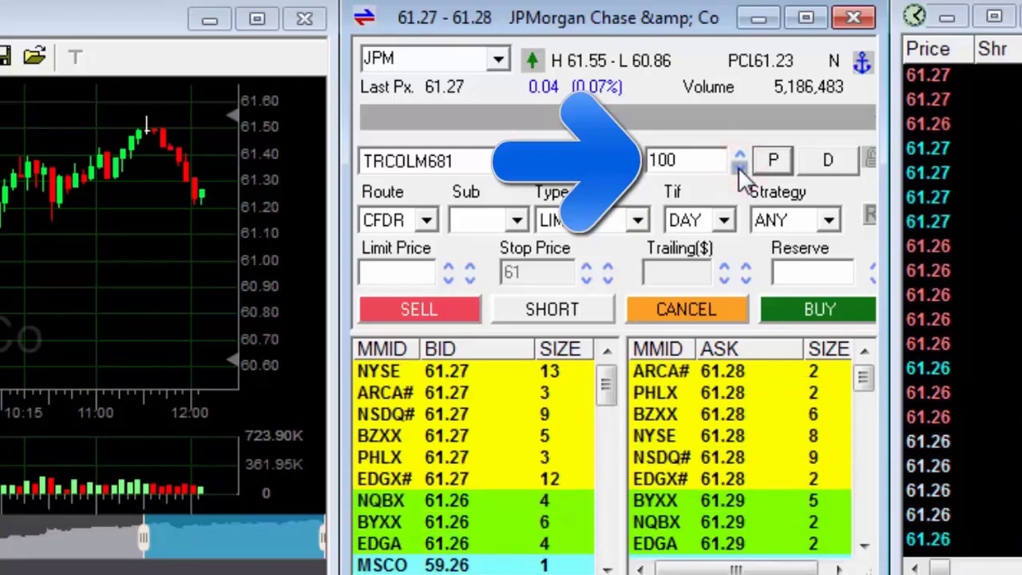
{"action": "left_click", "coordinate": [739, 154]}
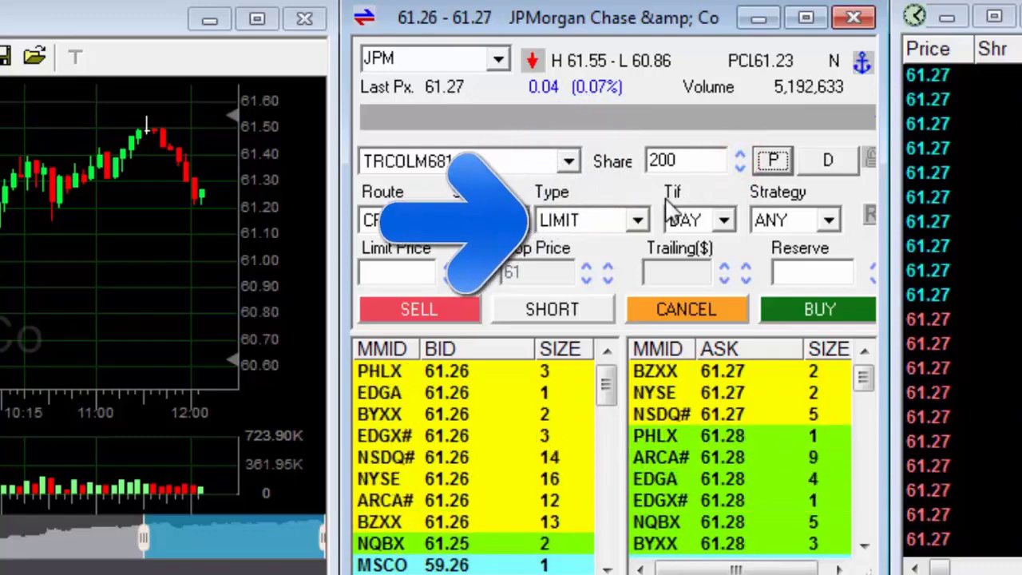
Step: Make the JPM order a STOP type, trying GTC before returning time-in-force to DAY
{"action": "left_click", "coordinate": [637, 220]}
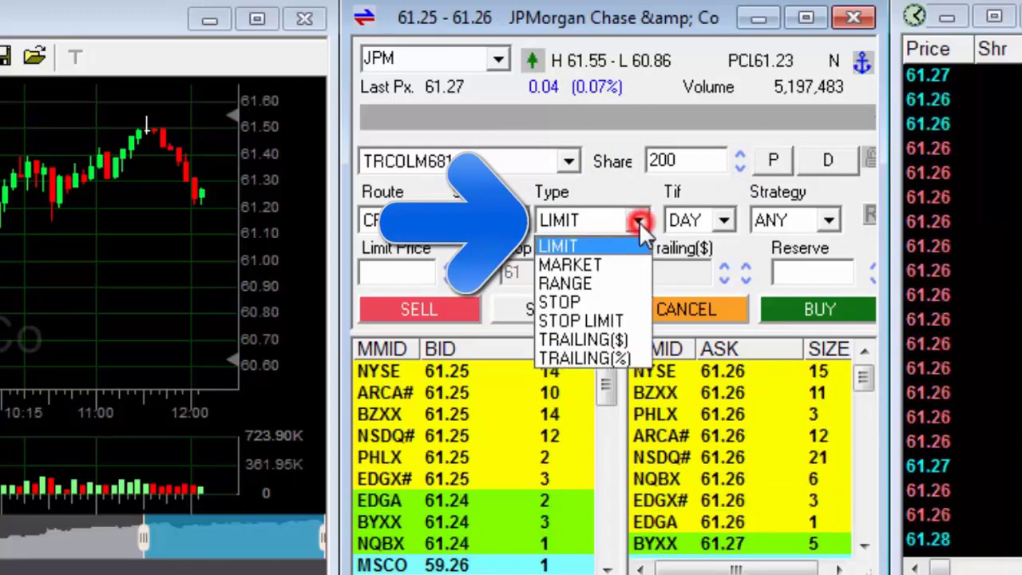
{"action": "left_click", "coordinate": [586, 304]}
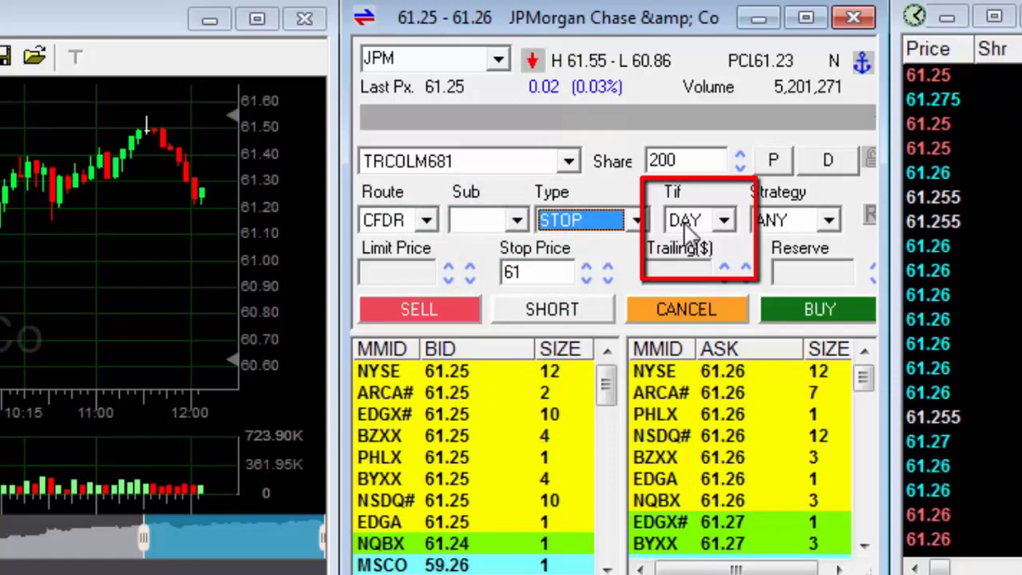
{"action": "left_click", "coordinate": [723, 222]}
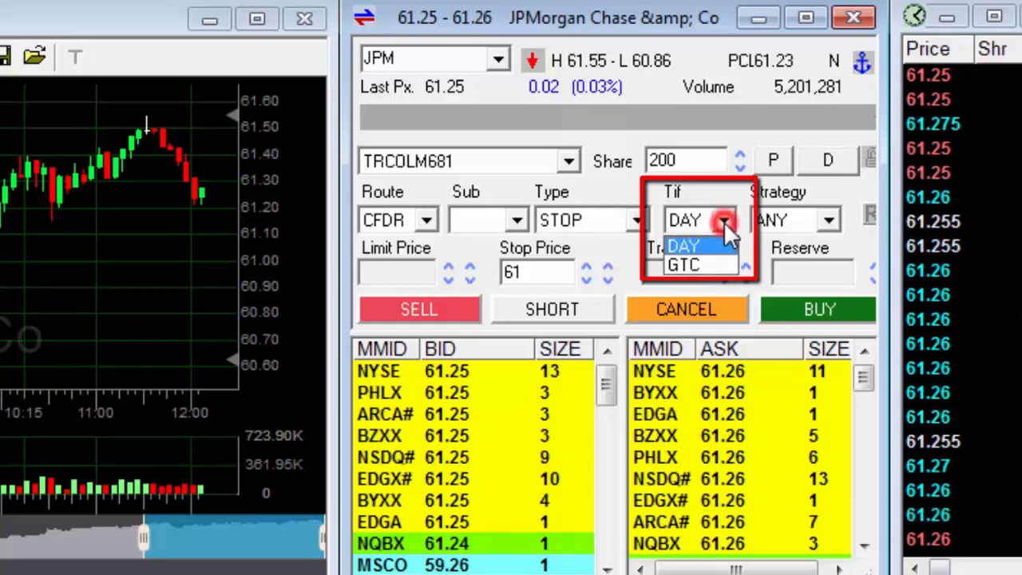
{"action": "left_click", "coordinate": [706, 267]}
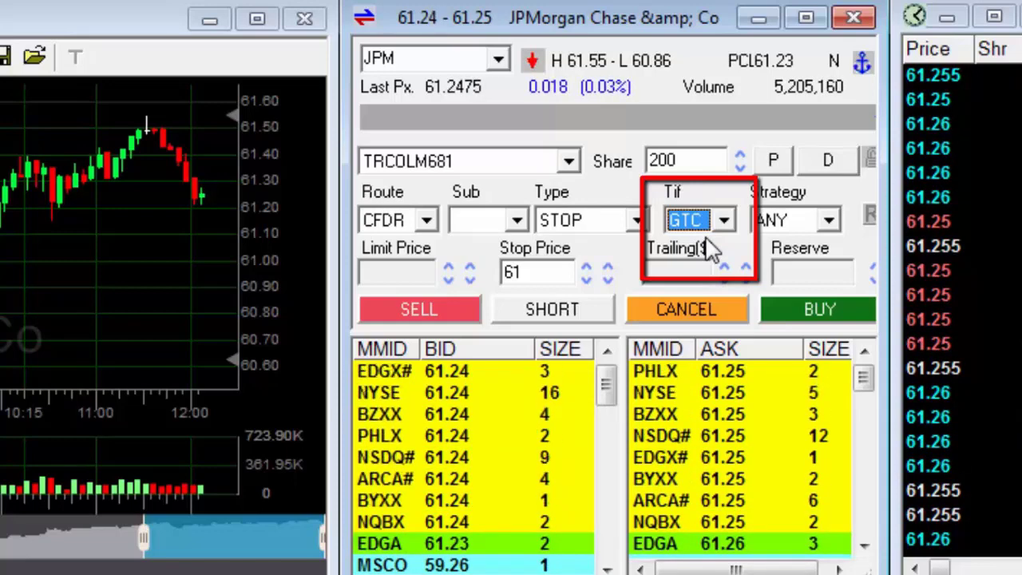
{"action": "left_click", "coordinate": [727, 224]}
{"action": "left_click", "coordinate": [713, 243]}
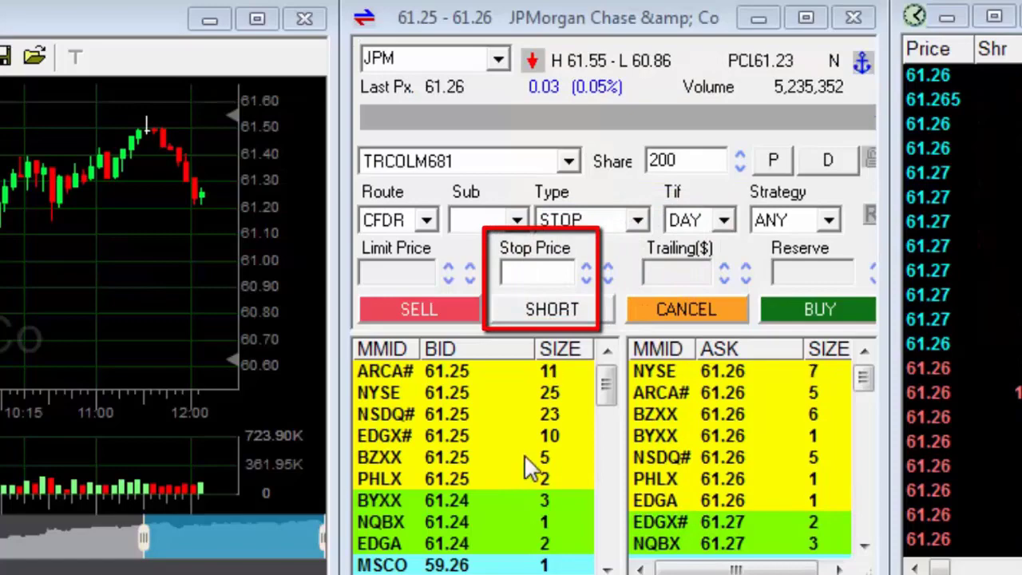
Step: Enter stop price 61.01 and send the 200-share JPM sell stop order
{"action": "left_click", "coordinate": [506, 275]}
{"action": "type", "text": "61"}
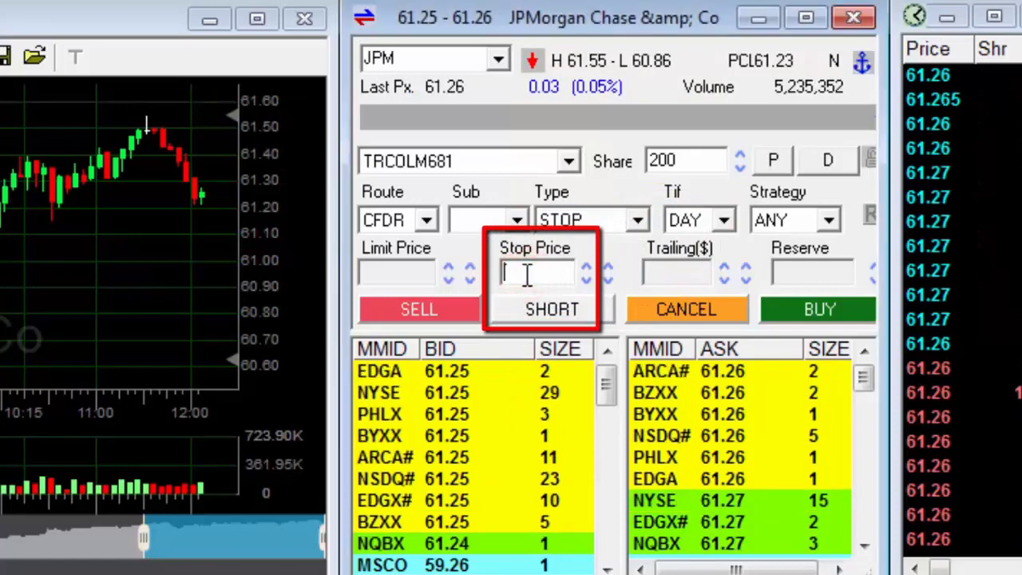
{"action": "type", "text": ".01"}
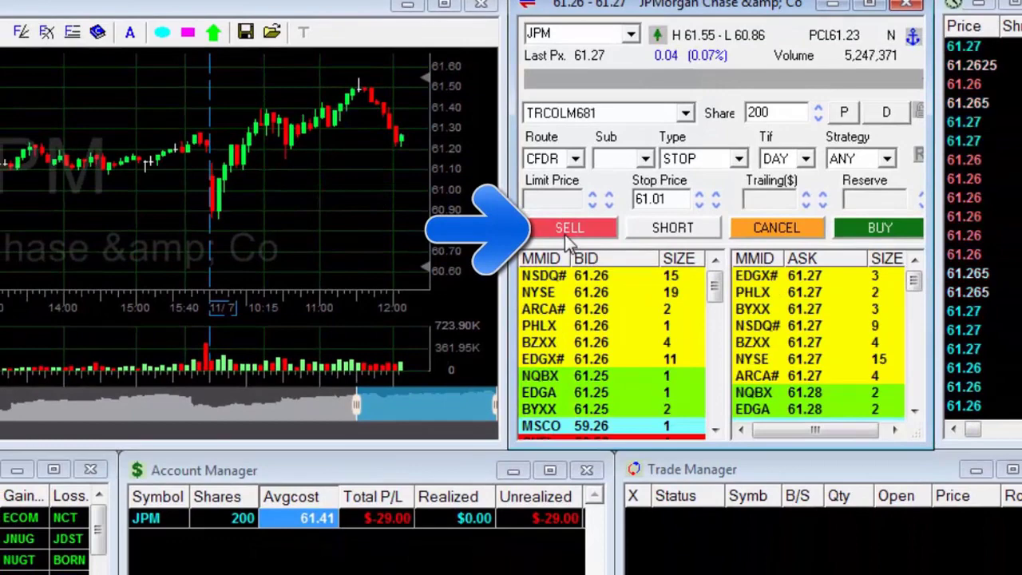
{"action": "left_click", "coordinate": [564, 229]}
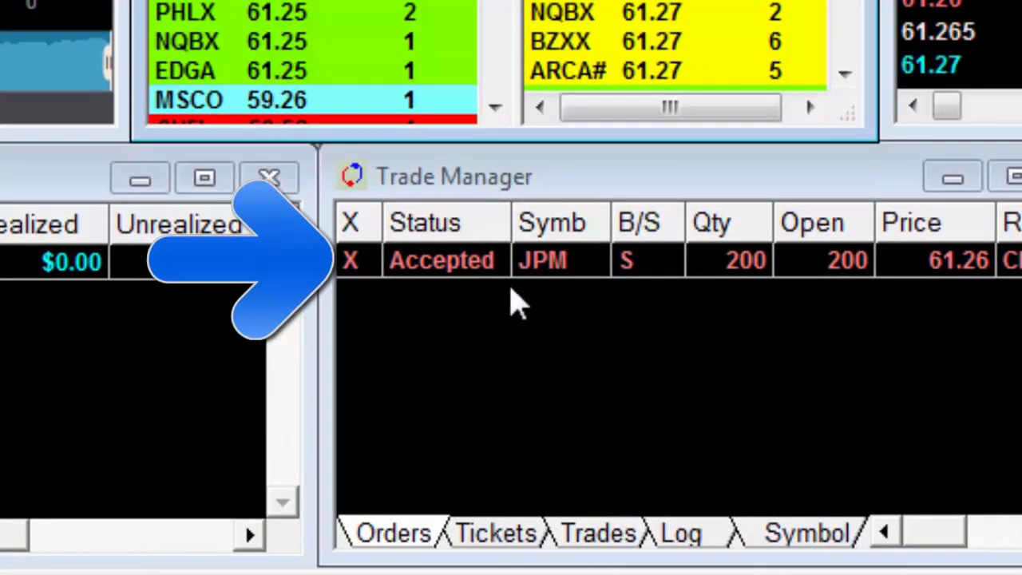
Step: Select the accepted JPM stop order in Trade Manager and cancel it
{"action": "left_click", "coordinate": [479, 263]}
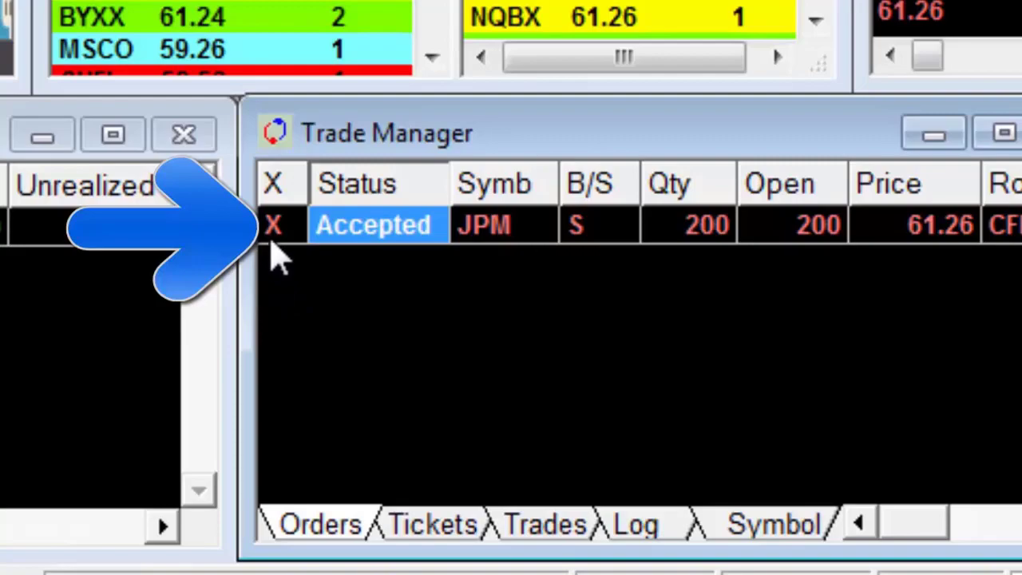
{"action": "left_click", "coordinate": [271, 228]}
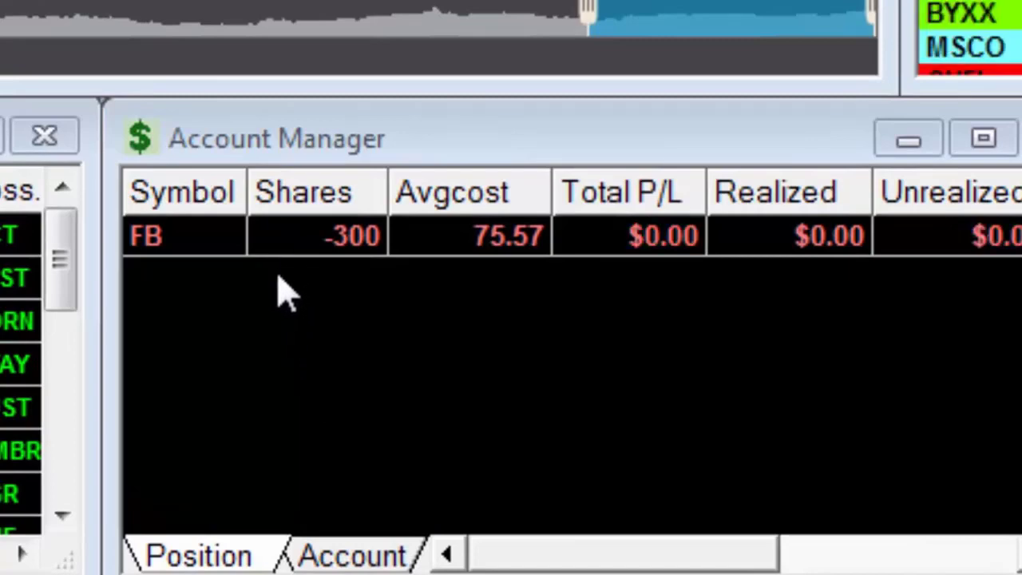
{"action": "left_click", "coordinate": [276, 238]}
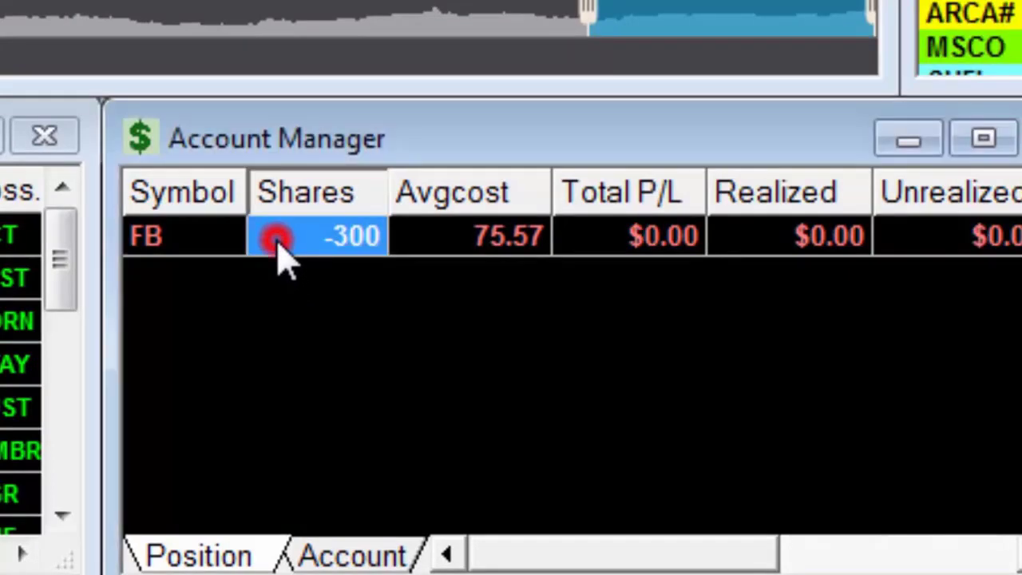
{"action": "left_click", "coordinate": [199, 252]}
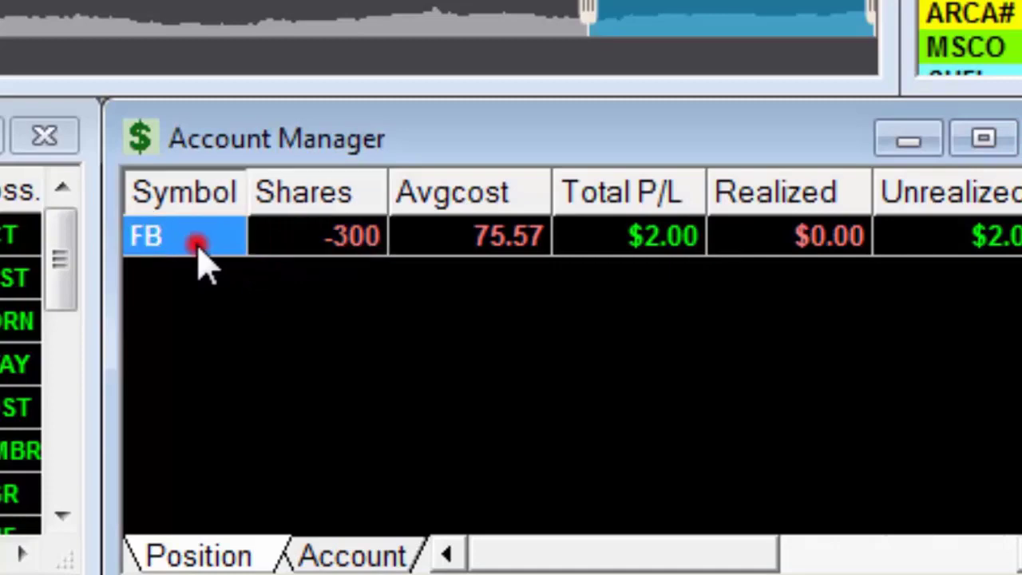
{"action": "left_click", "coordinate": [275, 246]}
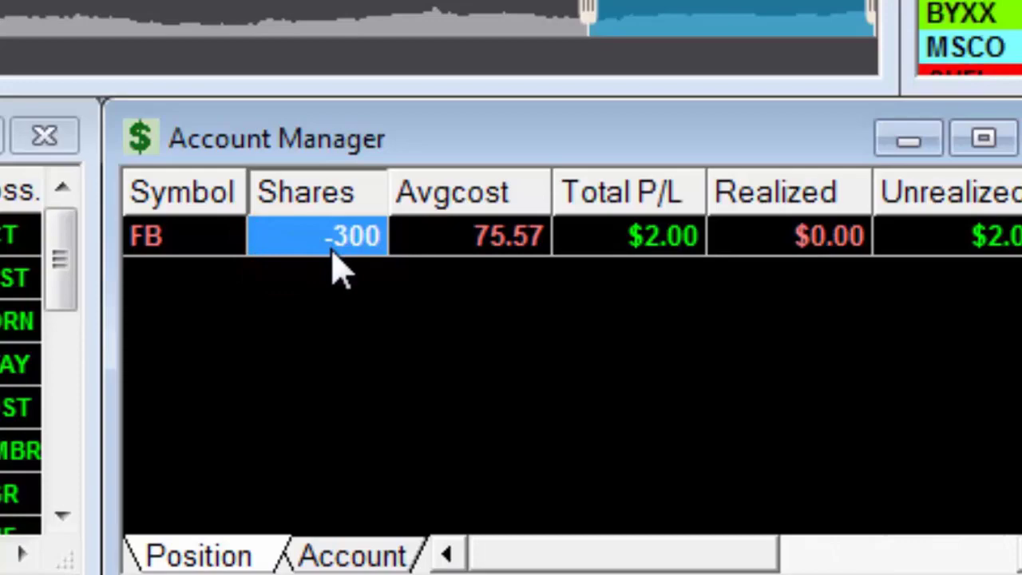
{"action": "left_click", "coordinate": [423, 254]}
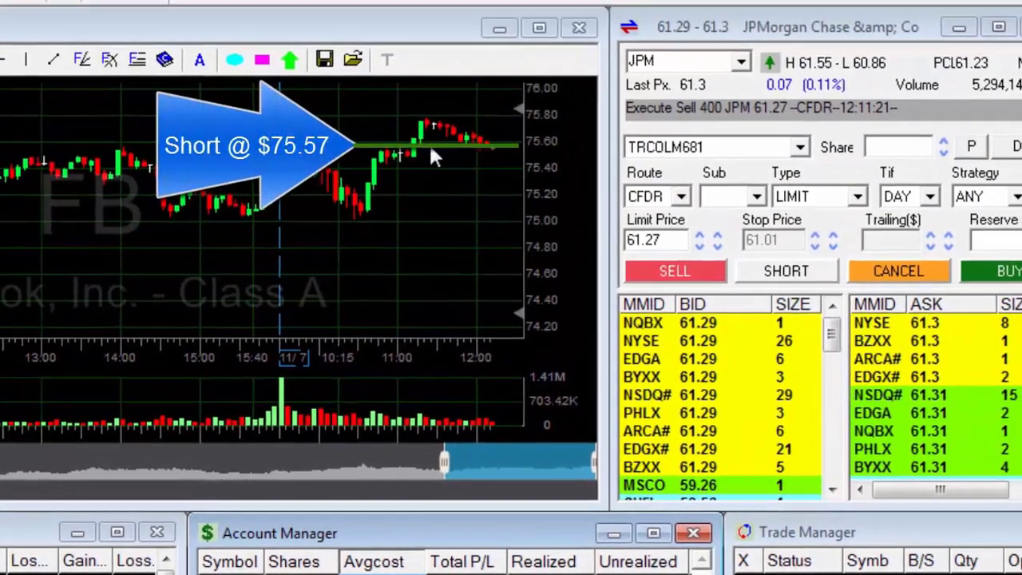
{"action": "left_click", "coordinate": [447, 127]}
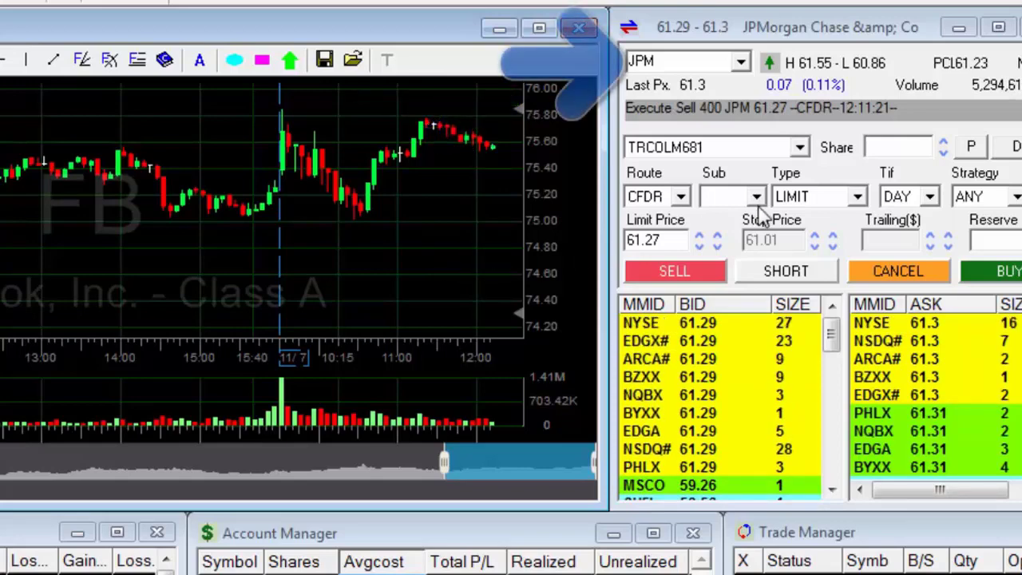
Step: Load FB in place of JPM and set the order size to 300 shares
{"action": "double_click", "coordinate": [684, 63]}
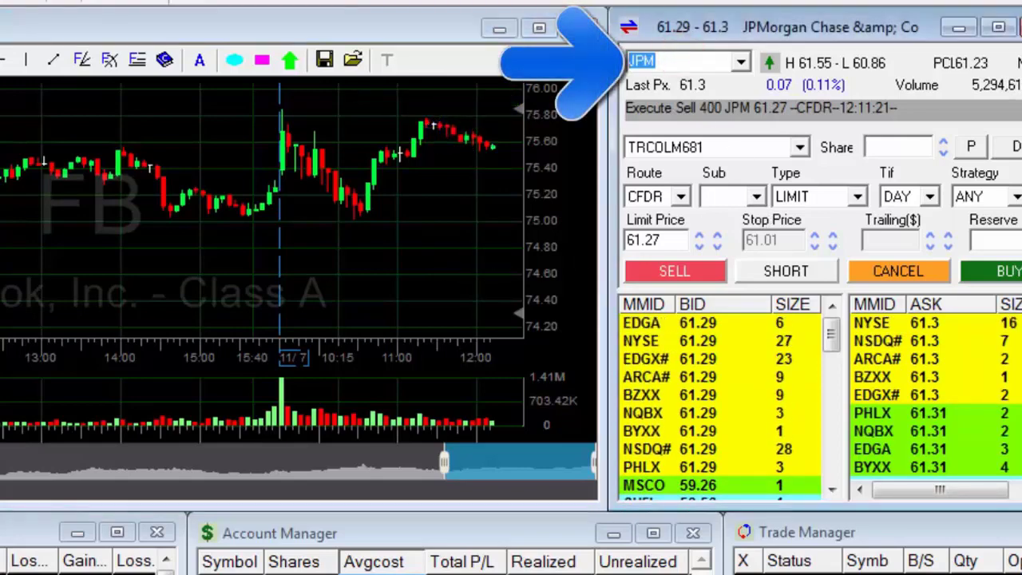
{"action": "key", "text": "Return"}
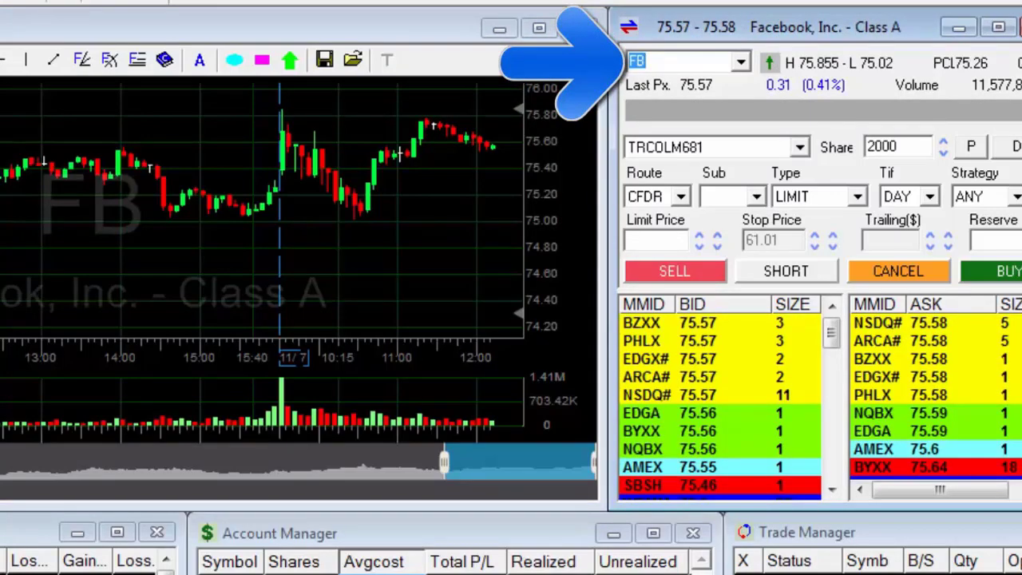
{"action": "left_click", "coordinate": [971, 148]}
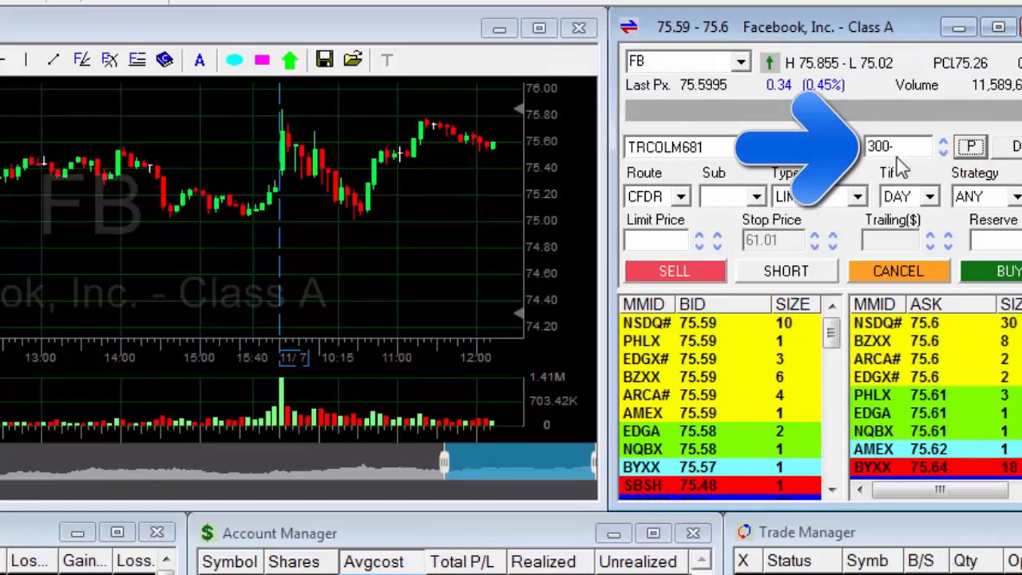
Step: Send a STOP buy order for the 300 FB shares with stop price 75.87
{"action": "left_click", "coordinate": [857, 197]}
{"action": "left_click", "coordinate": [821, 264]}
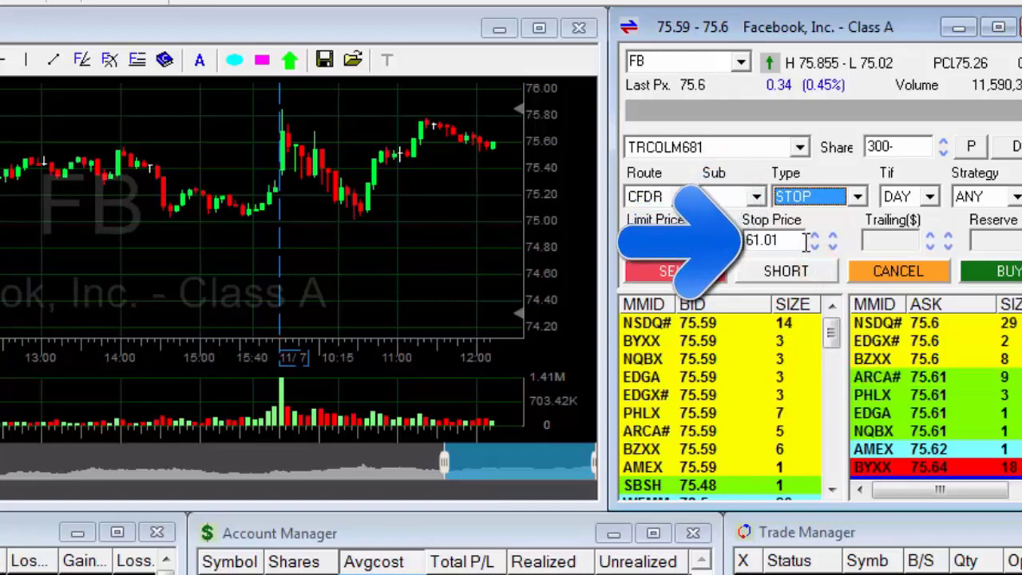
{"action": "left_click", "coordinate": [802, 239]}
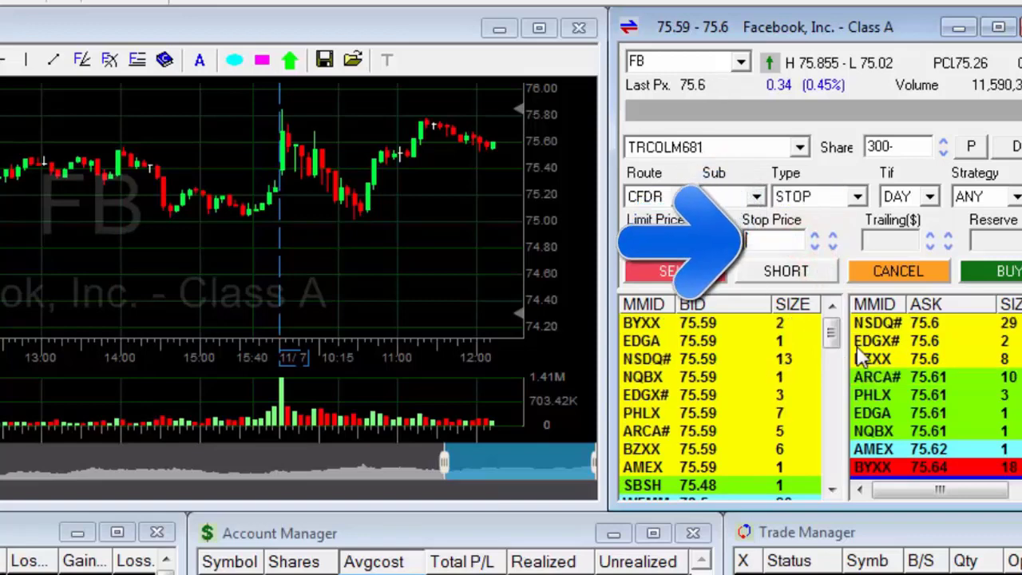
{"action": "type", "text": "75.87"}
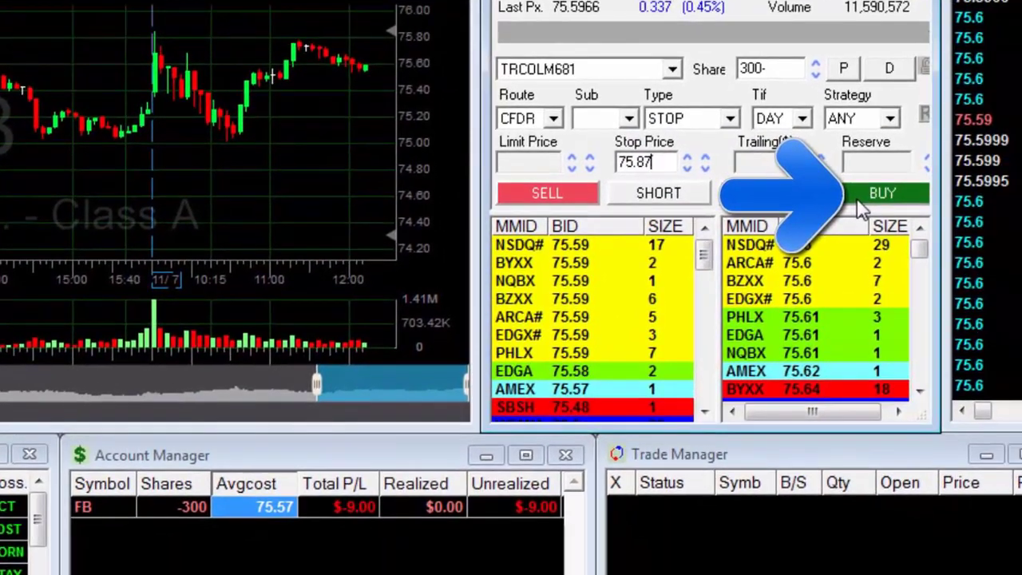
{"action": "left_click", "coordinate": [951, 255]}
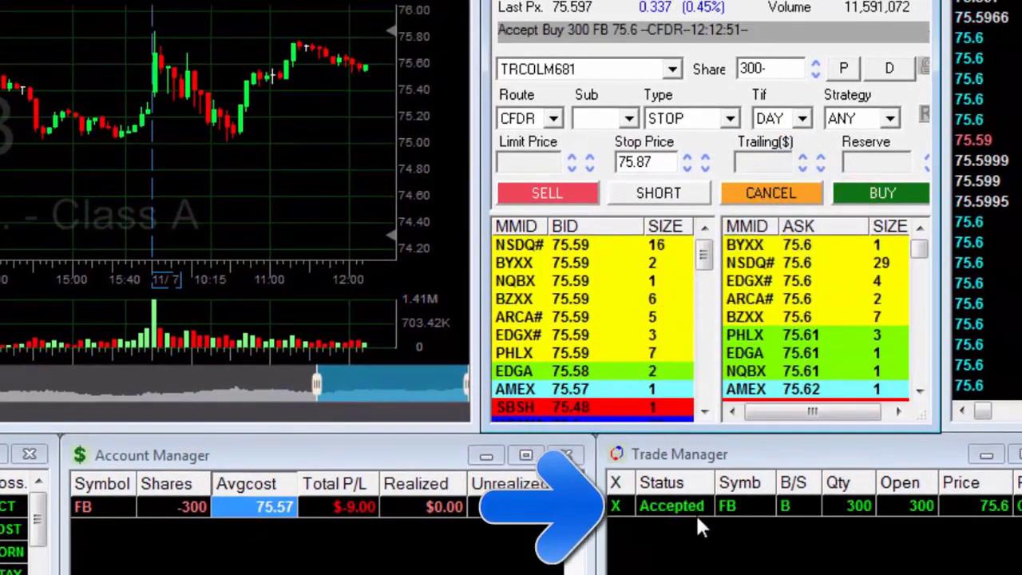